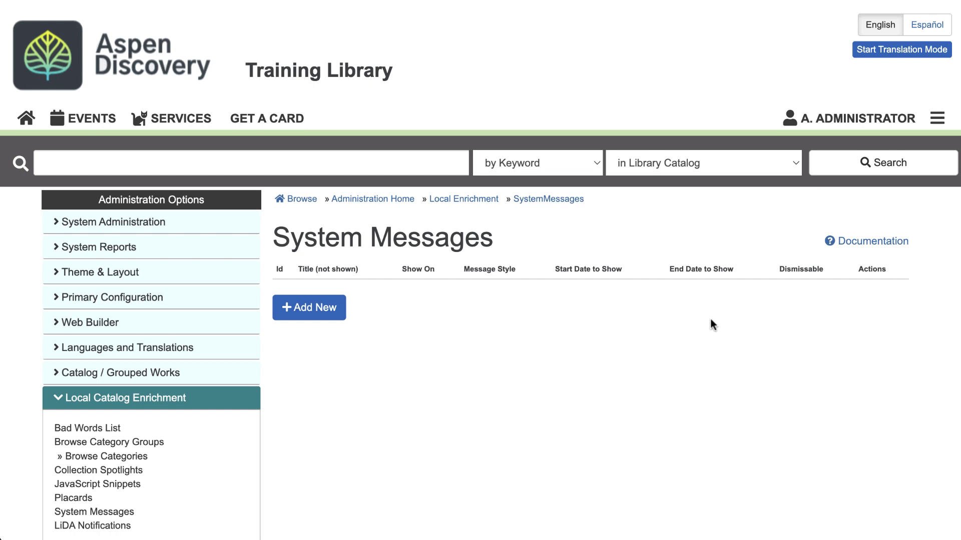
Scroll down to the blank new system message form.
{"action": "scroll", "coordinate": [710, 320], "scroll_direction": "down", "scroll_amount": 2}
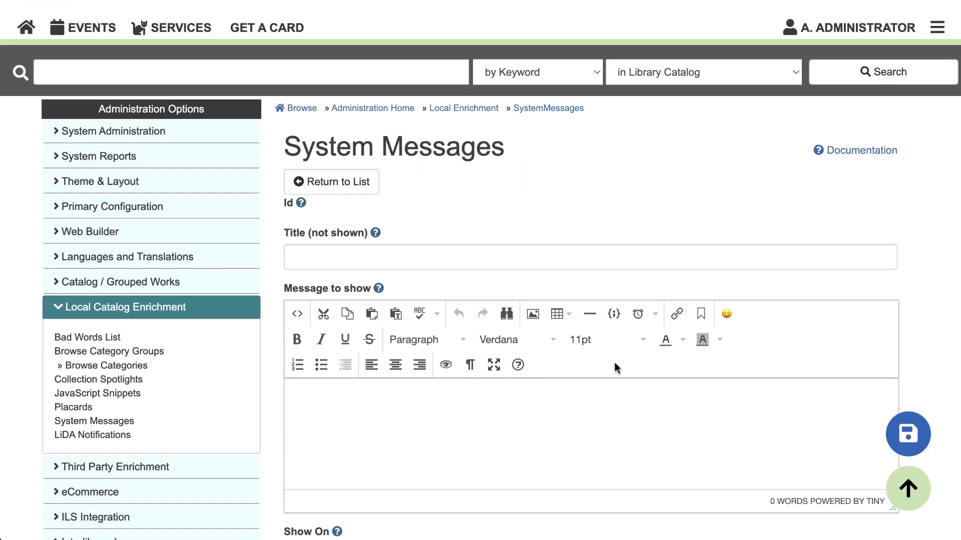
Enter 'Closing for remodel' as the message title, then move into the empty message body.
{"action": "scroll", "coordinate": [614, 360], "scroll_direction": "down", "scroll_amount": 3}
{"action": "left_click", "coordinate": [395, 114]}
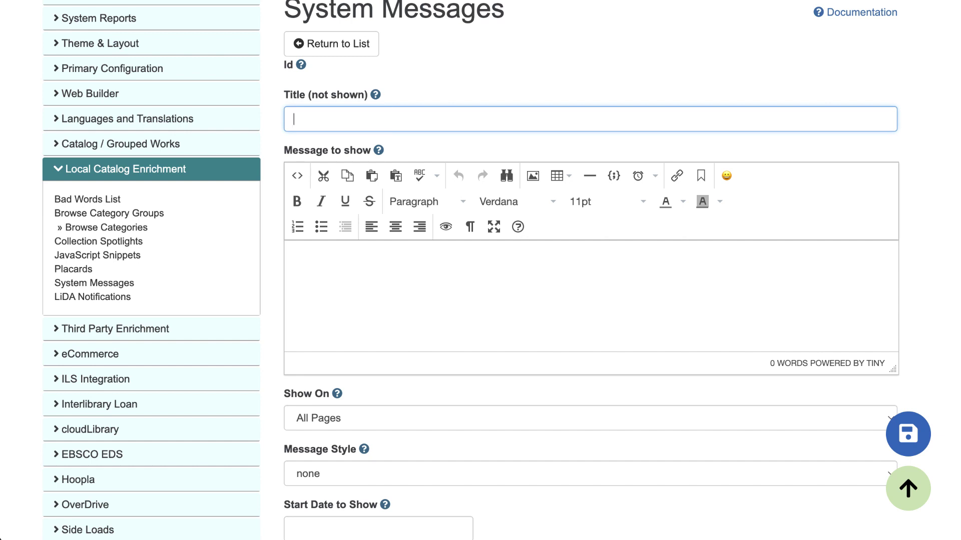
{"action": "type", "text": "Closing for remodel"}
{"action": "left_click", "coordinate": [478, 318]}
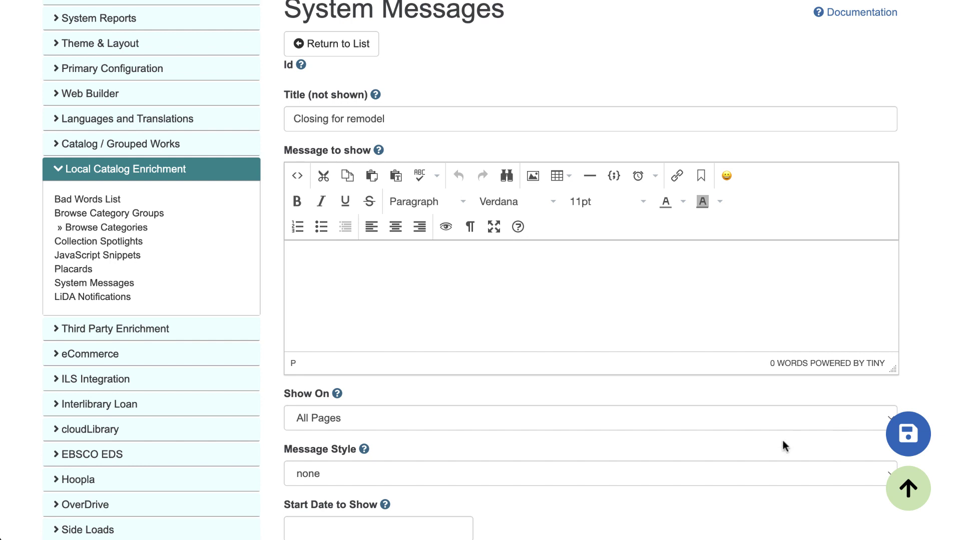
Paste the two-line East Branch Library closure notice into the body and select it.
{"action": "type", "text": "The East Branch Library is closing from June - August 2023 for a remodel. Find out more about this exciting change and access nearby locations here."}
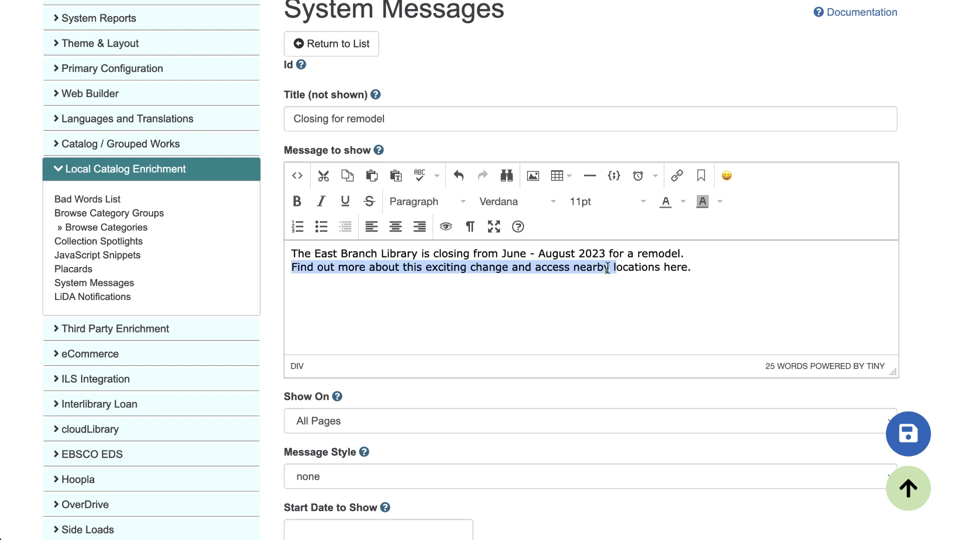
{"action": "left_click", "coordinate": [750, 269]}
{"action": "left_click_drag", "start_coordinate": [751, 270], "coordinate": [288, 253]}
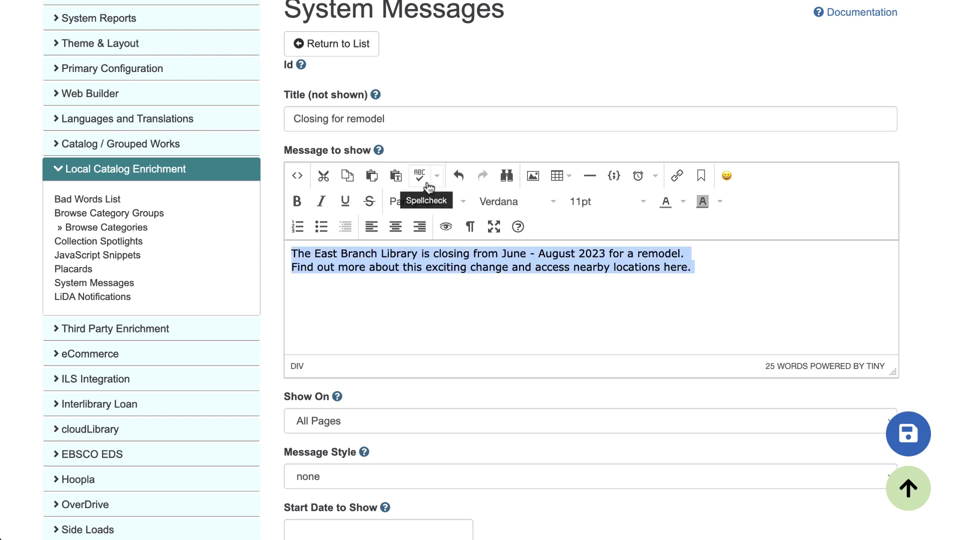
Set the notice's font size to 14pt and select its second line.
{"action": "left_click", "coordinate": [450, 209]}
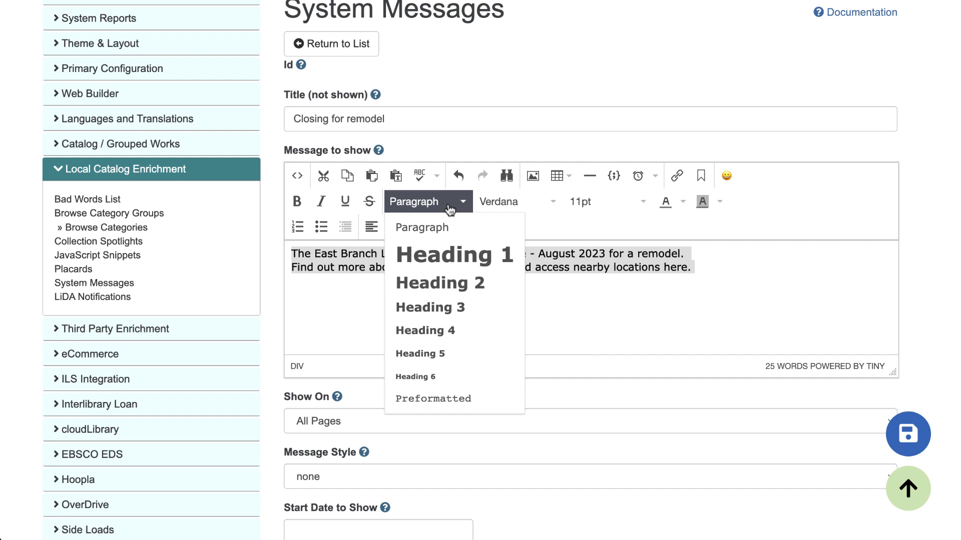
{"action": "left_click", "coordinate": [610, 209]}
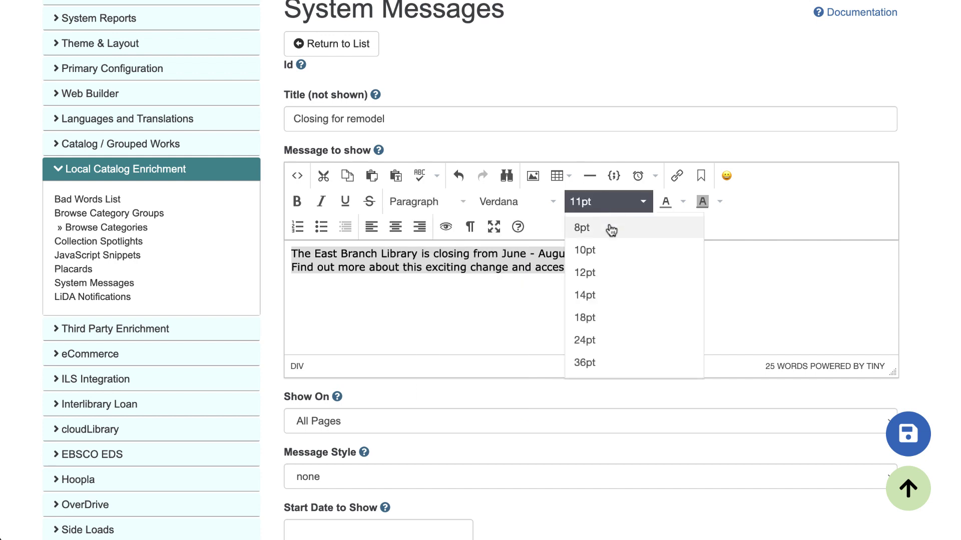
{"action": "left_click", "coordinate": [608, 316]}
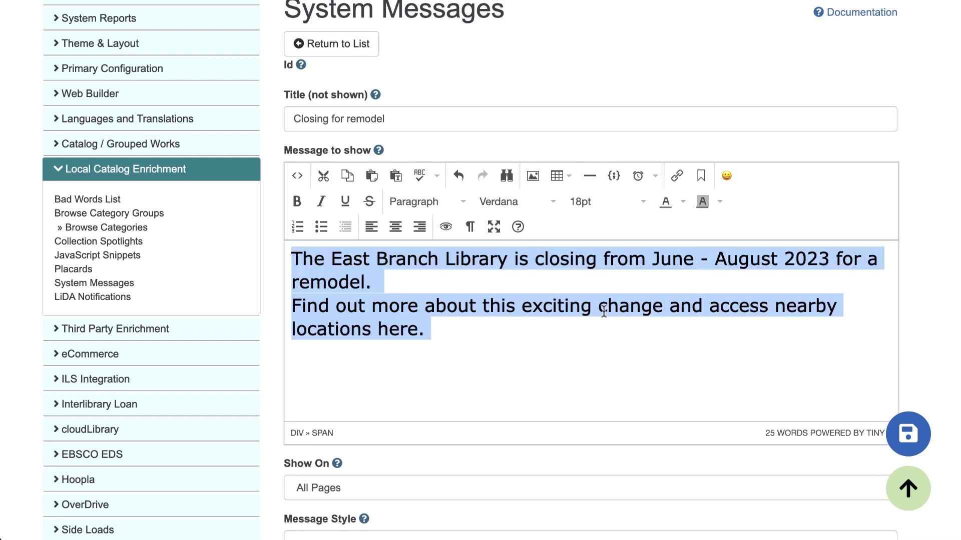
{"action": "left_click", "coordinate": [600, 202]}
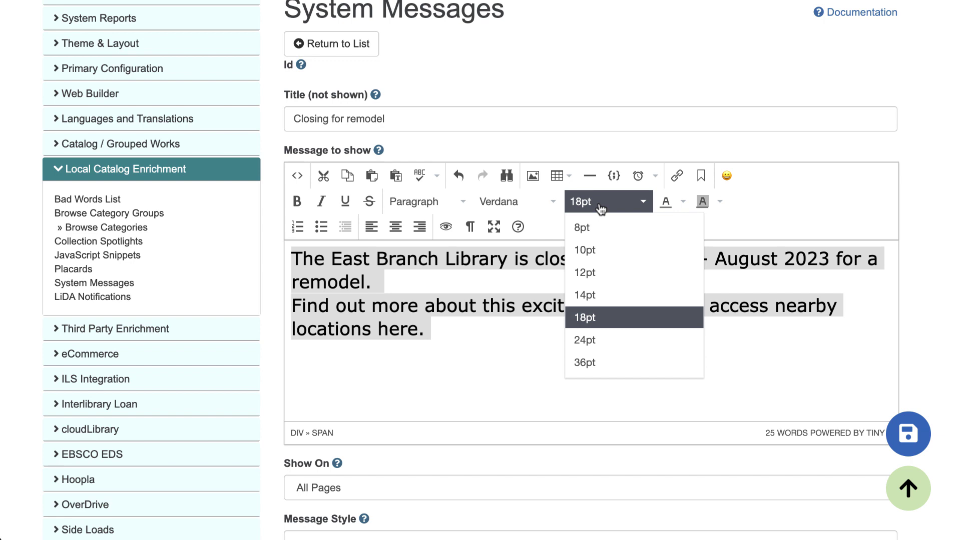
{"action": "left_click", "coordinate": [608, 291]}
{"action": "left_click", "coordinate": [591, 276]}
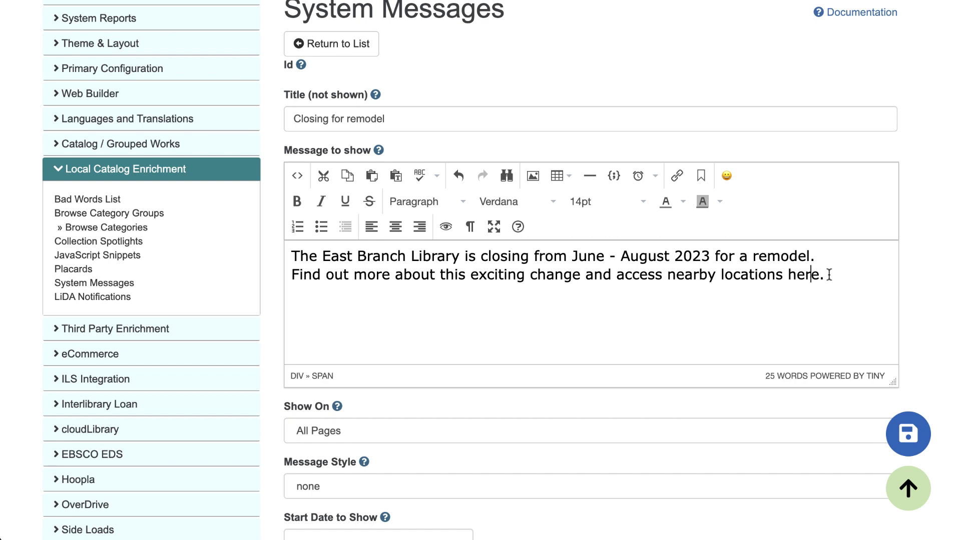
{"action": "left_click_drag", "start_coordinate": [828, 275], "coordinate": [280, 282]}
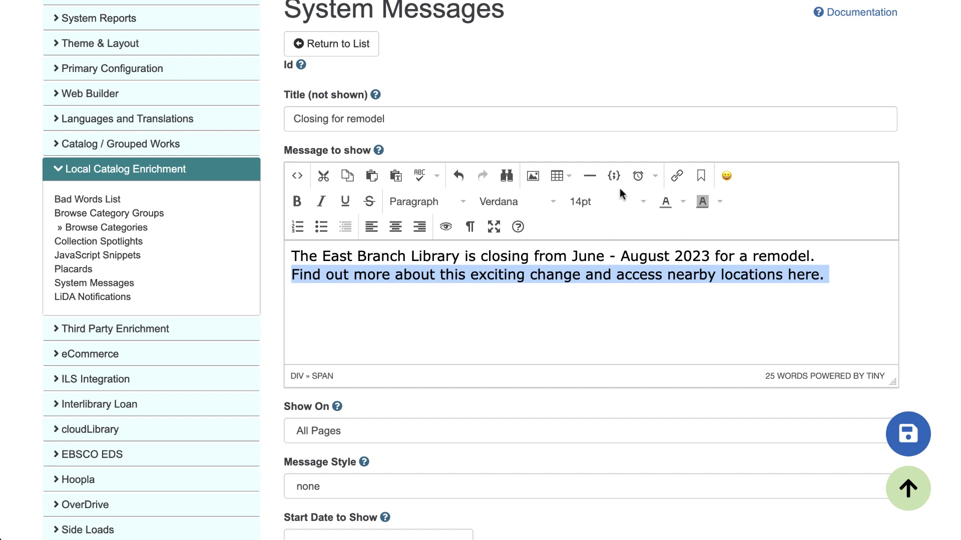
Turn the selected second line into a link to awesomelibrarypage.com.
{"action": "left_click", "coordinate": [677, 176]}
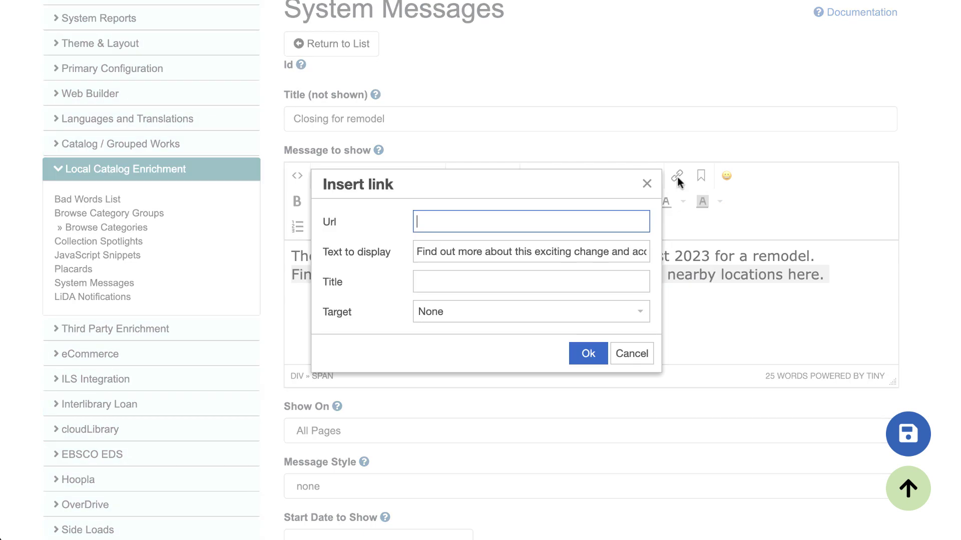
{"action": "left_click", "coordinate": [441, 228]}
{"action": "type", "text": "awesomelibrarypage.com"}
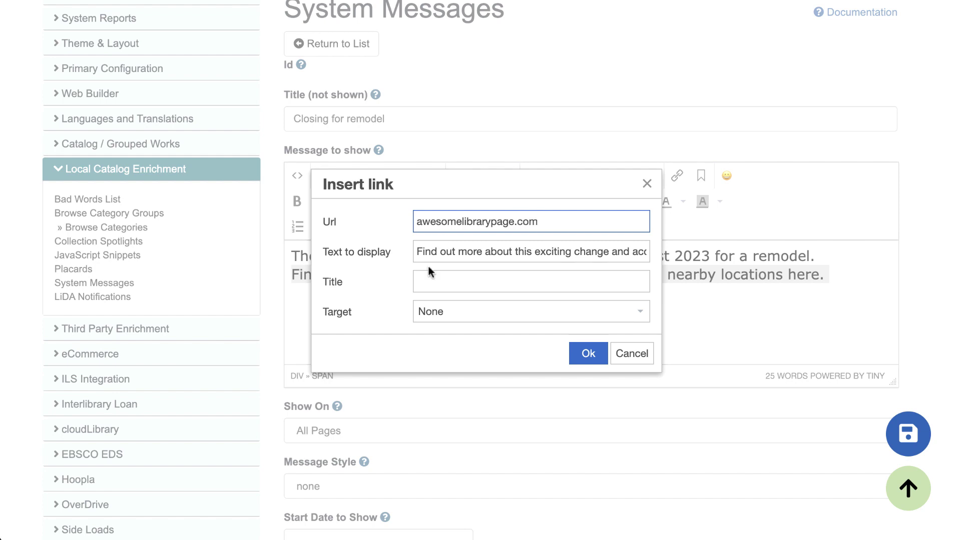
{"action": "left_click", "coordinate": [588, 354]}
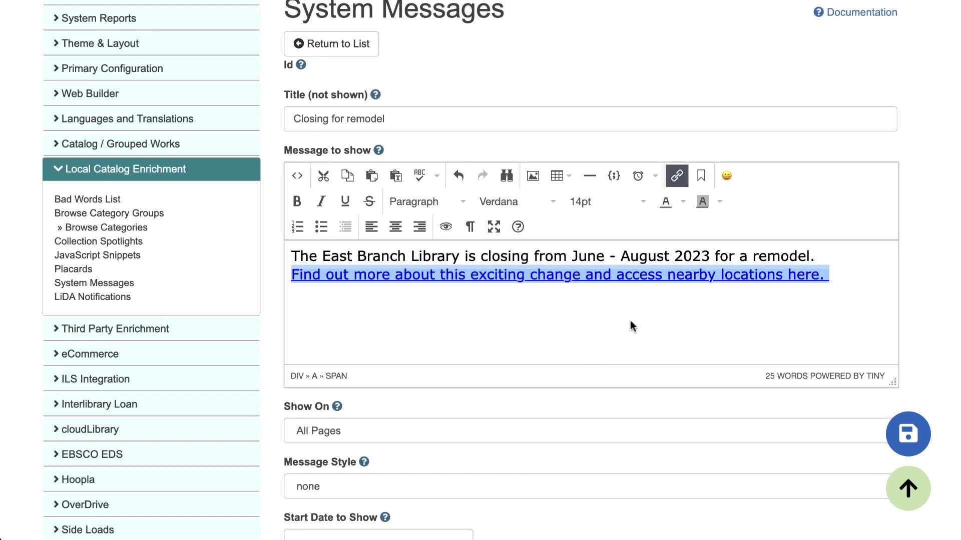
{"action": "left_click", "coordinate": [646, 252]}
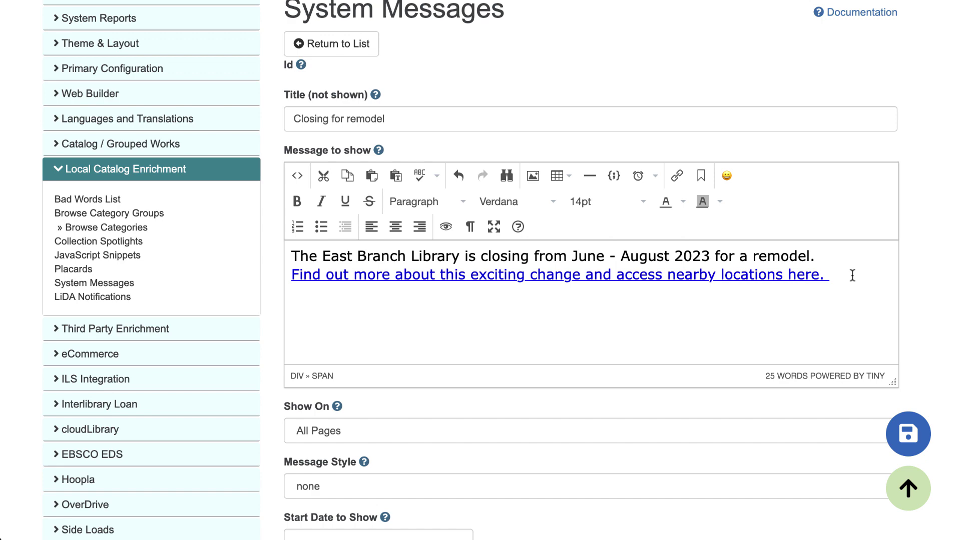
{"action": "scroll", "coordinate": [329, 317], "scroll_direction": "down", "scroll_amount": 2}
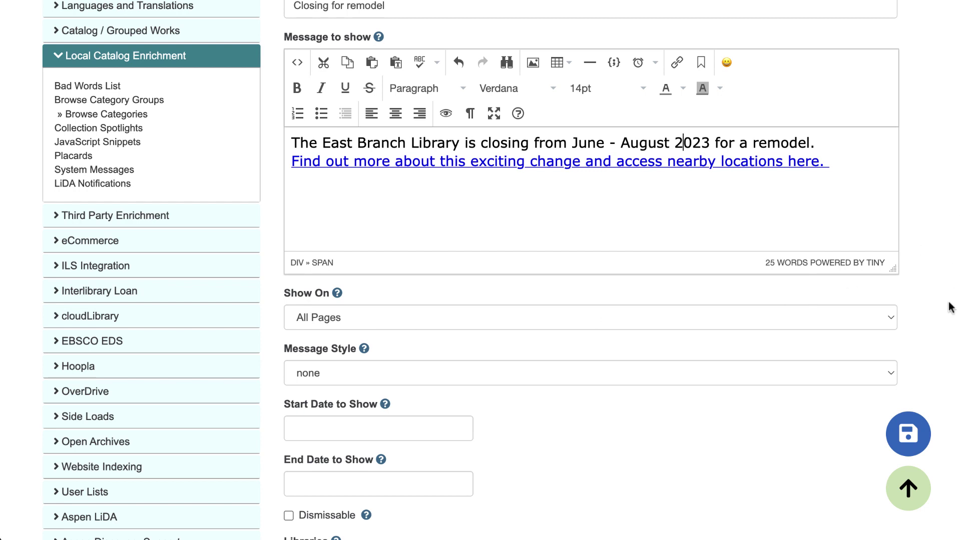
{"action": "scroll", "coordinate": [946, 321], "scroll_direction": "up", "scroll_amount": 6}
{"action": "scroll", "coordinate": [957, 341], "scroll_direction": "down", "scroll_amount": 3}
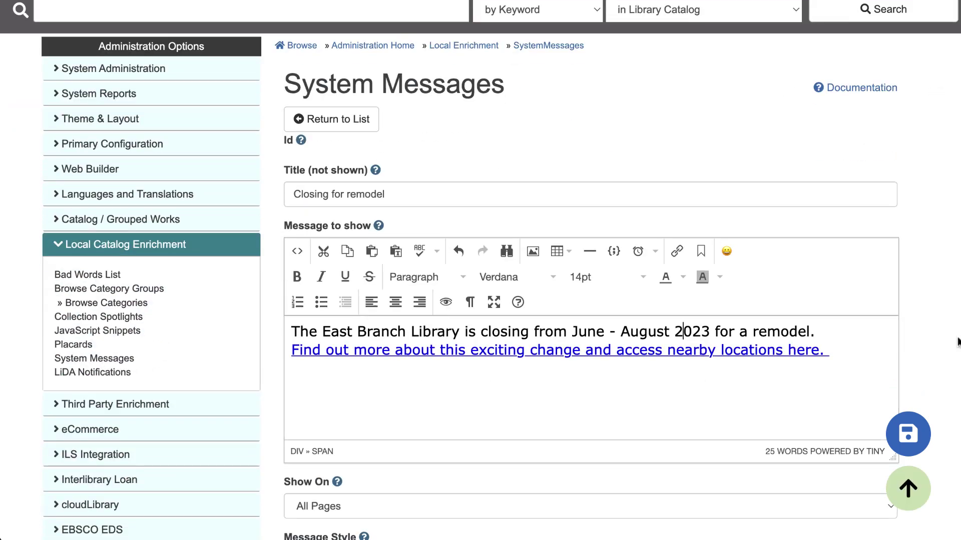
{"action": "scroll", "coordinate": [957, 342], "scroll_direction": "up", "scroll_amount": 3}
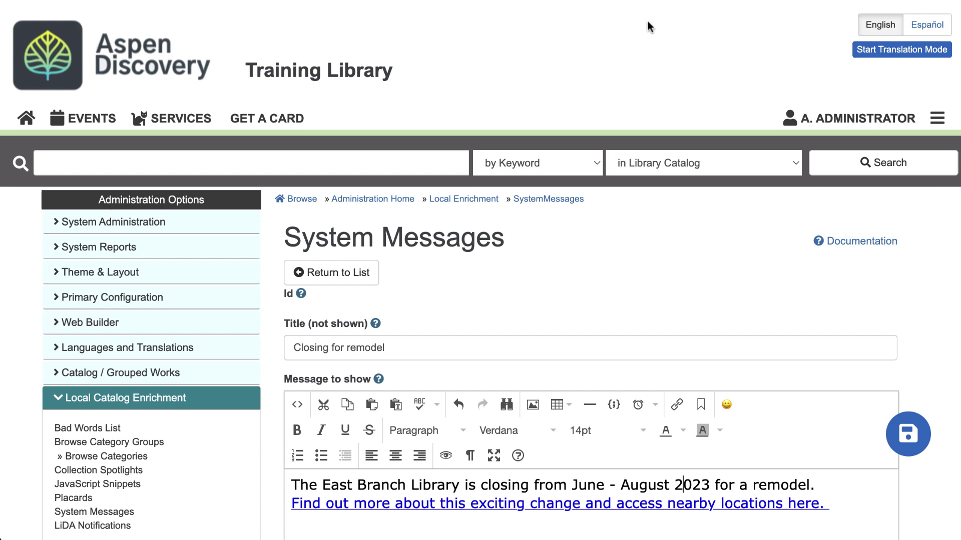
{"action": "scroll", "coordinate": [905, 334], "scroll_direction": "down", "scroll_amount": 7}
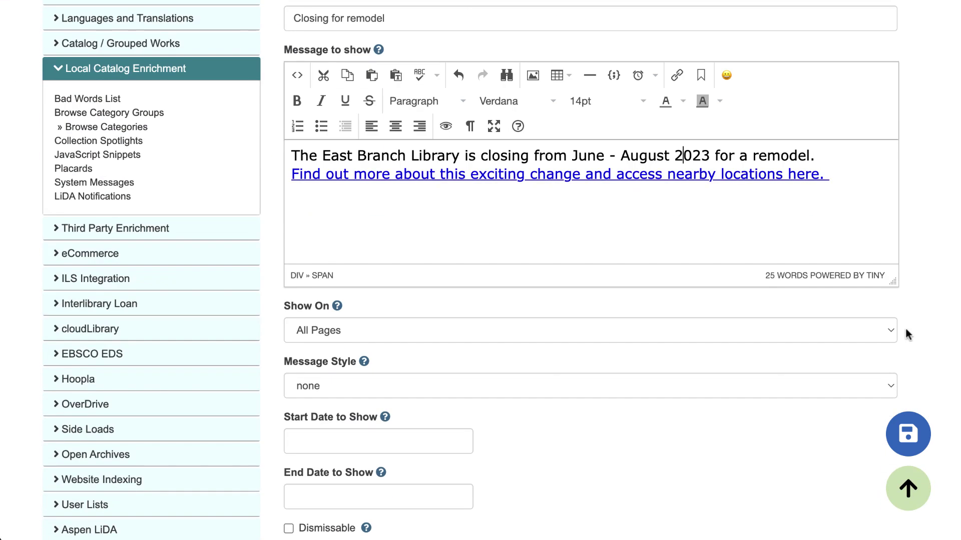
{"action": "scroll", "coordinate": [905, 326], "scroll_direction": "down", "scroll_amount": 1}
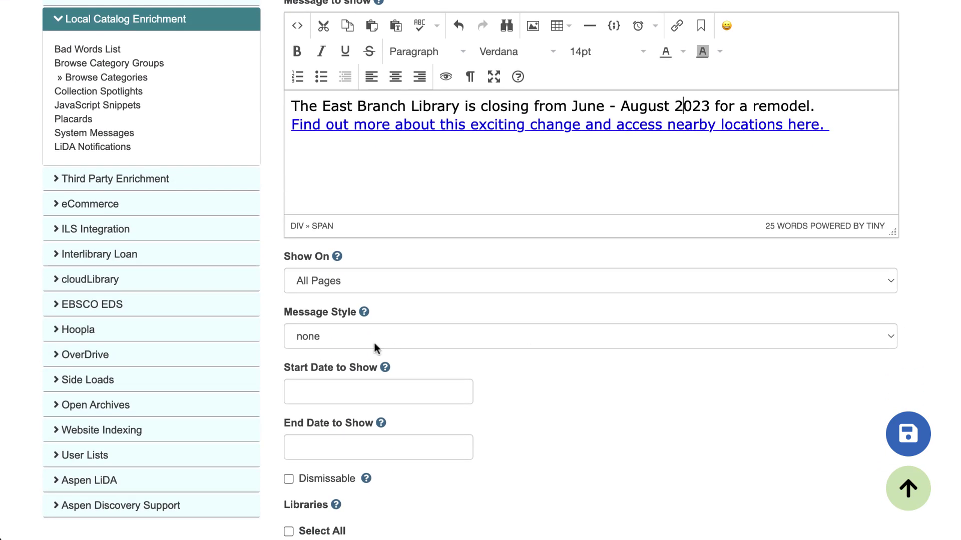
{"action": "left_click", "coordinate": [352, 274]}
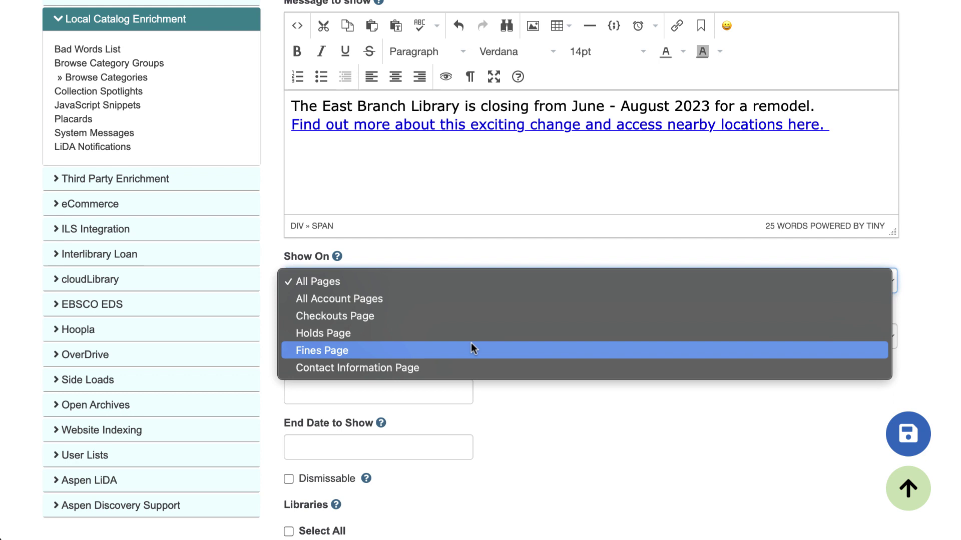
{"action": "key", "text": "Escape"}
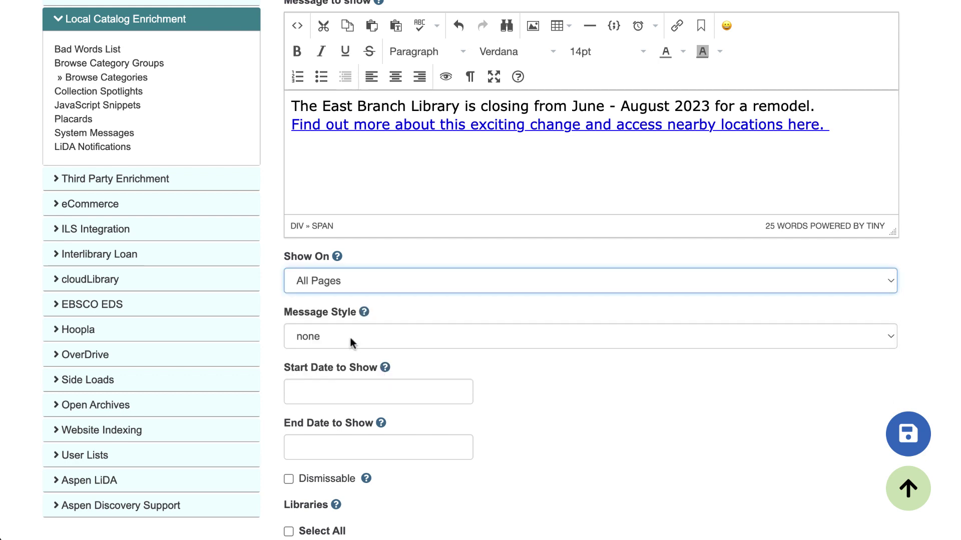
Choose Info (blue) as the message style.
{"action": "left_click", "coordinate": [390, 337]}
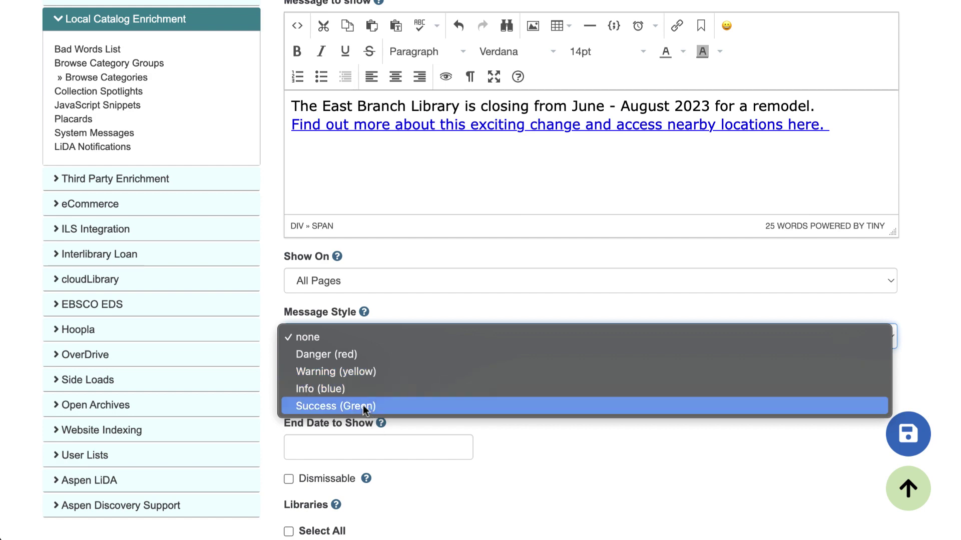
{"action": "left_click", "coordinate": [344, 389]}
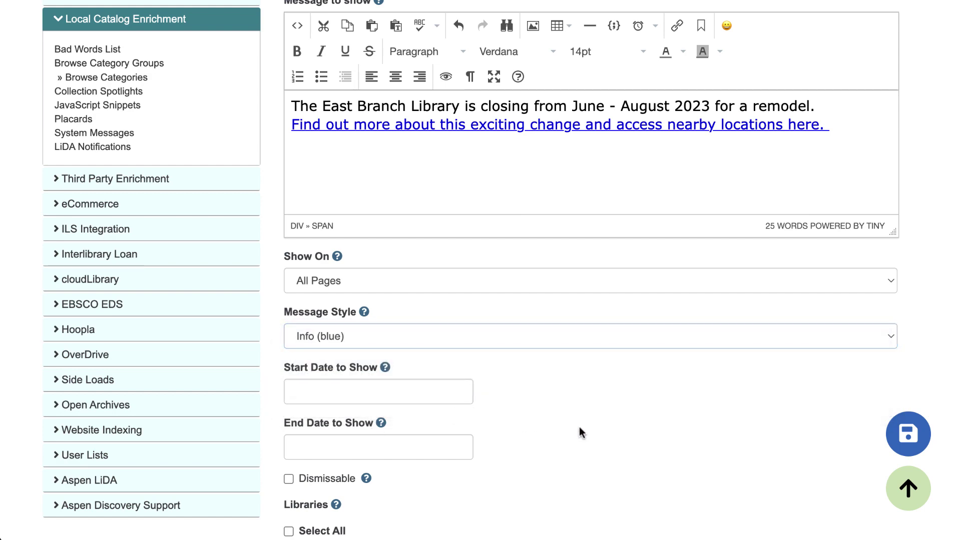
{"action": "scroll", "coordinate": [415, 415], "scroll_direction": "down", "scroll_amount": 3}
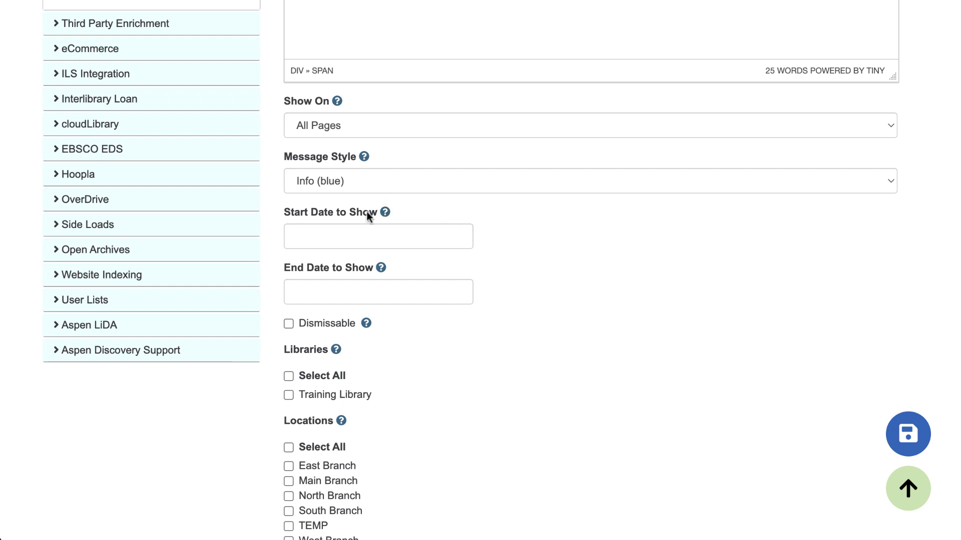
{"action": "left_click", "coordinate": [377, 233]}
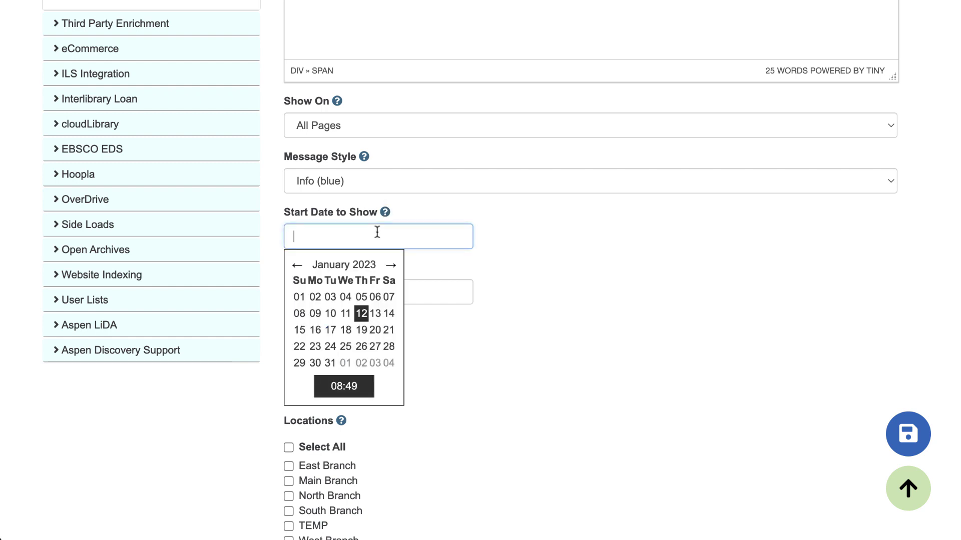
{"action": "left_click", "coordinate": [361, 313]}
{"action": "left_click", "coordinate": [374, 291]}
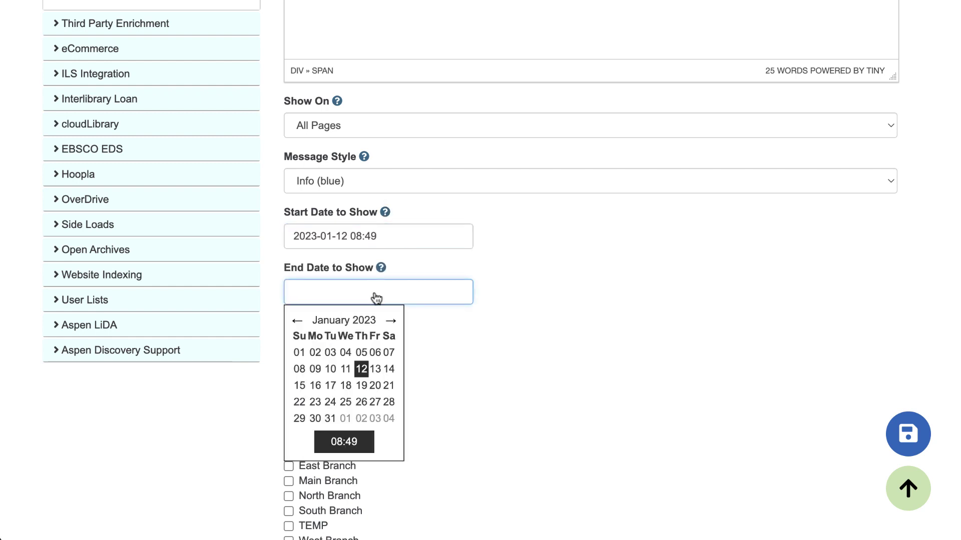
{"action": "left_click", "coordinate": [389, 420]}
{"action": "scroll", "coordinate": [479, 354], "scroll_direction": "down", "scroll_amount": 1}
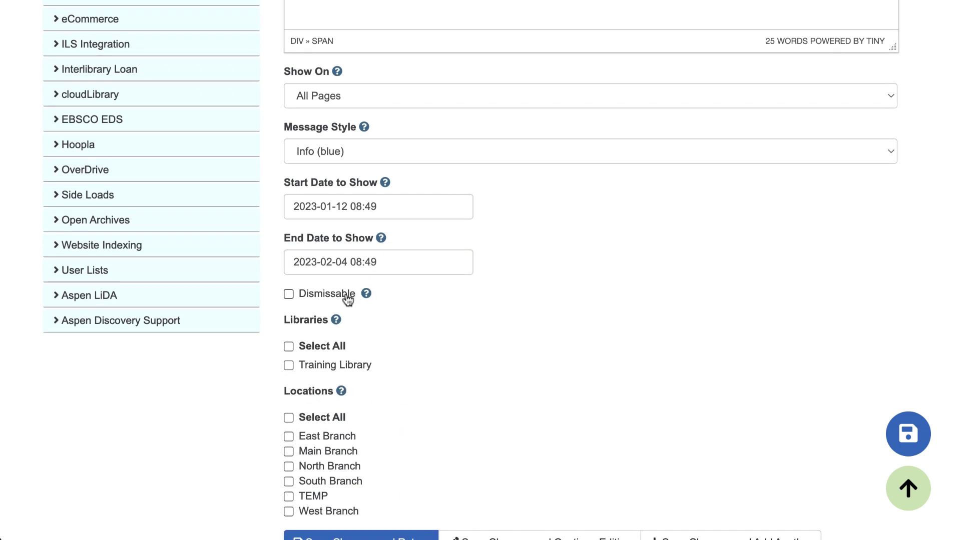
{"action": "scroll", "coordinate": [337, 296], "scroll_direction": "down", "scroll_amount": 1}
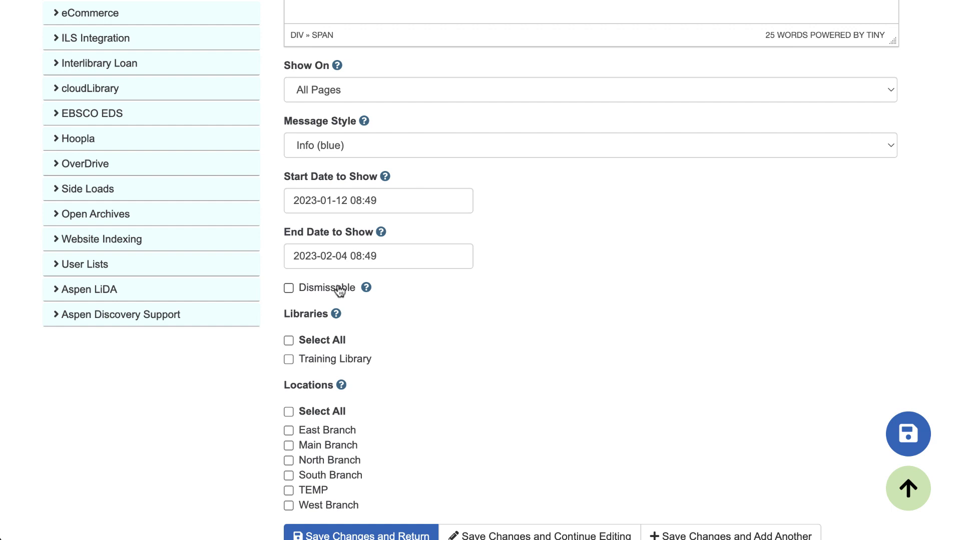
Select all libraries and all locations, then save and continue editing.
{"action": "mouse_move", "coordinate": [365, 290]}
{"action": "scroll", "coordinate": [455, 331], "scroll_direction": "down", "scroll_amount": 3}
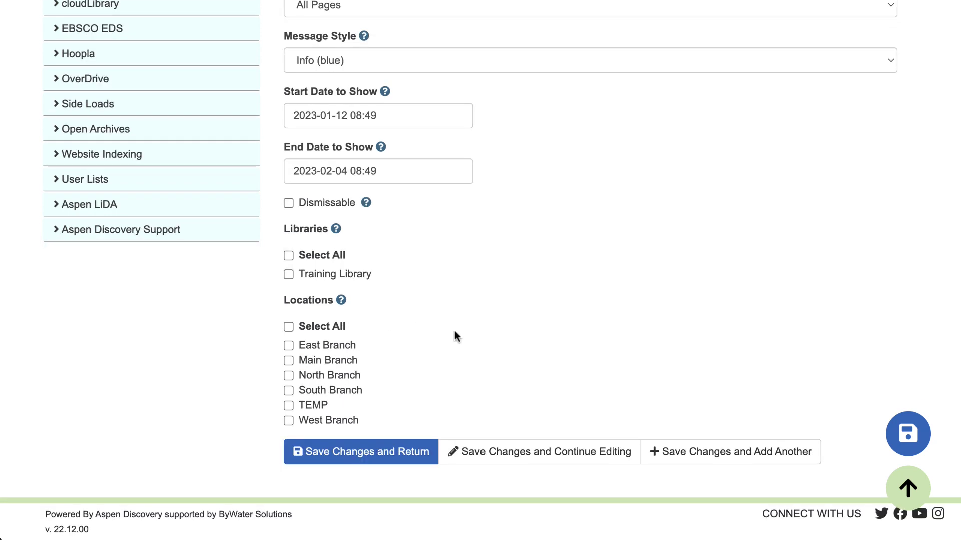
{"action": "left_click", "coordinate": [343, 258]}
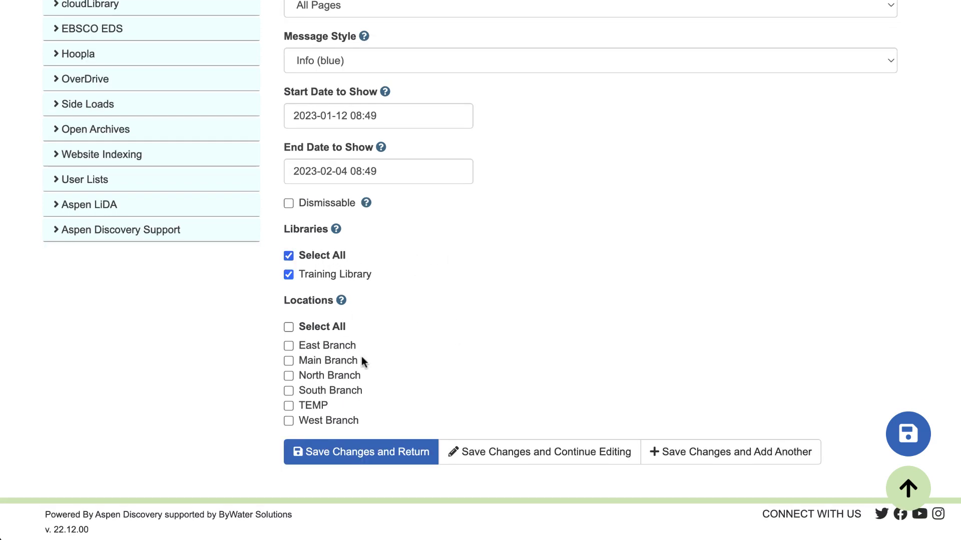
{"action": "left_click", "coordinate": [331, 328]}
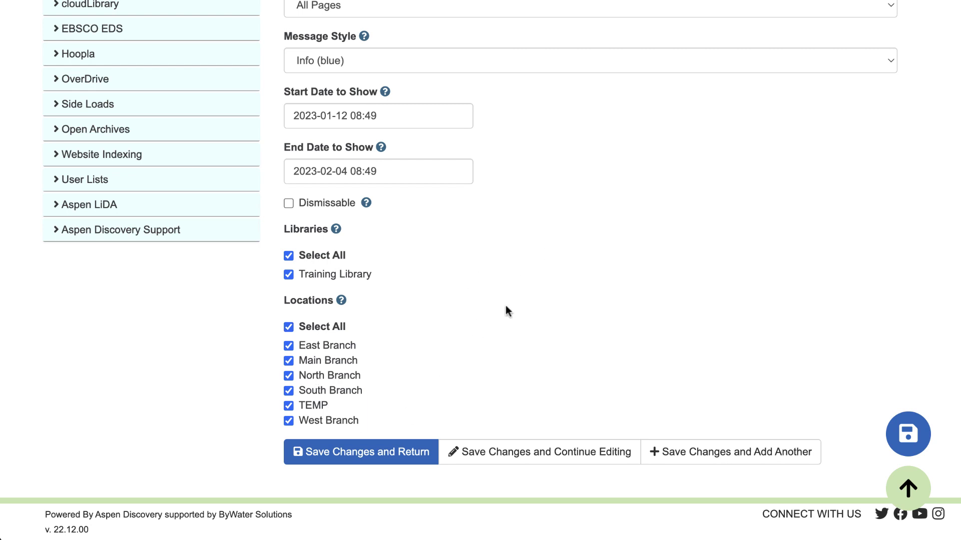
{"action": "left_click", "coordinate": [521, 453]}
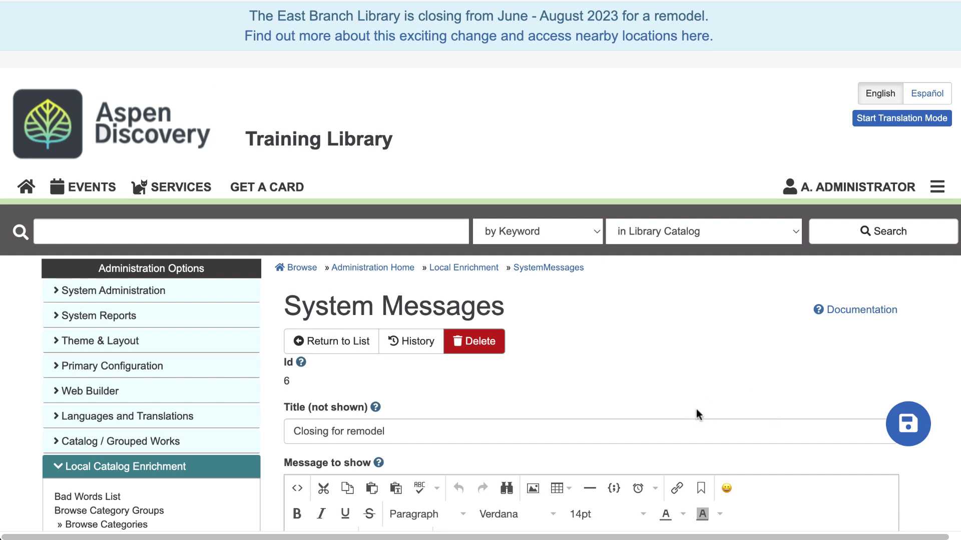
Untick Training Library and all six locations, then save and stay on the message.
{"action": "scroll", "coordinate": [517, 203], "scroll_direction": "down", "scroll_amount": 15}
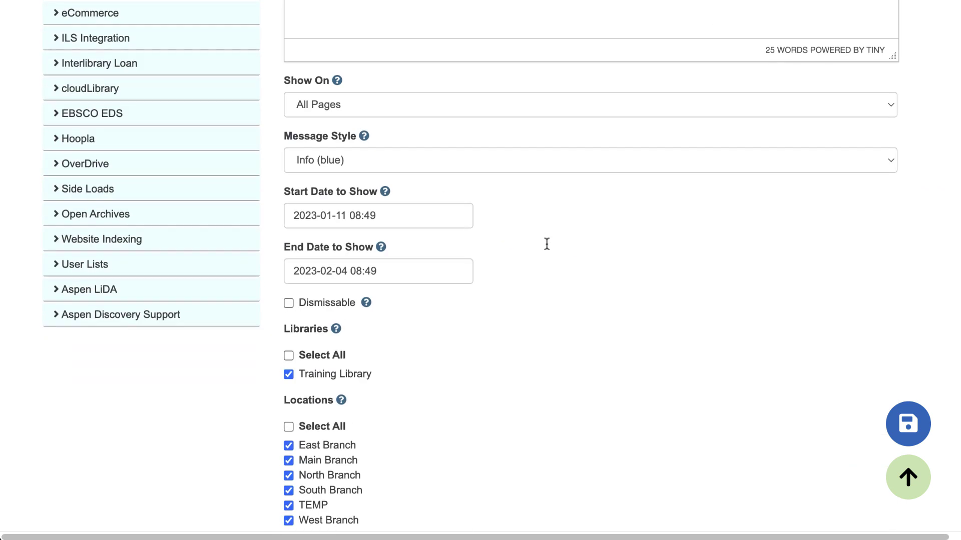
{"action": "left_click", "coordinate": [313, 345]}
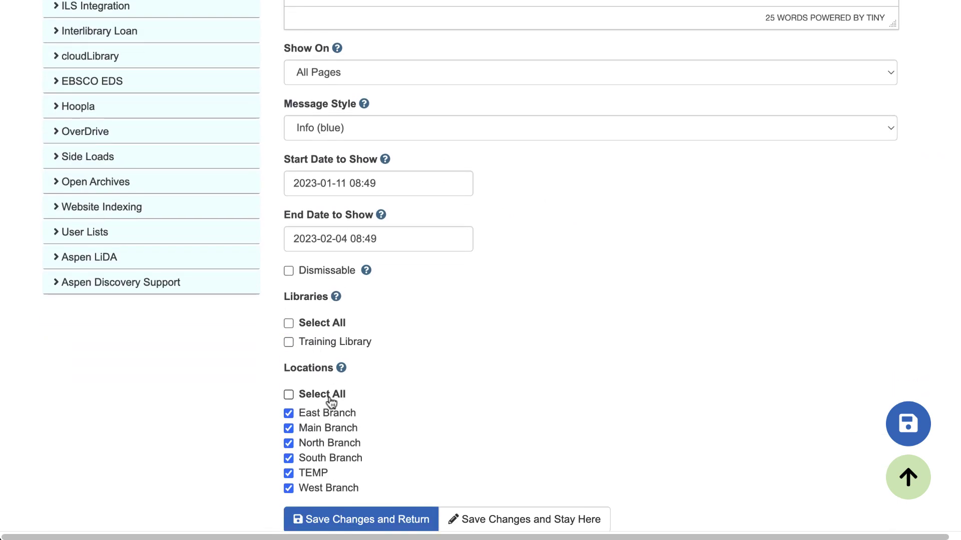
{"action": "left_click", "coordinate": [330, 395]}
{"action": "left_click", "coordinate": [330, 394]}
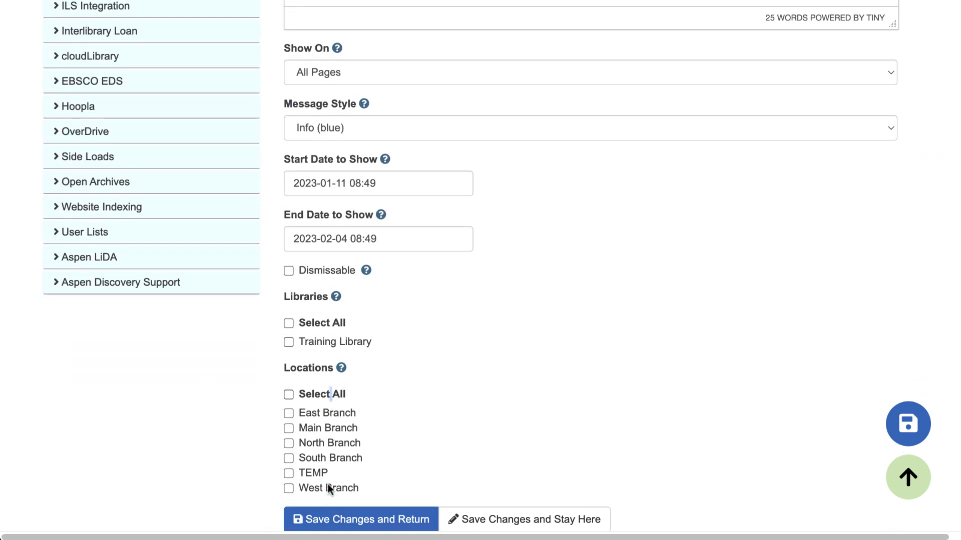
{"action": "left_click", "coordinate": [465, 520]}
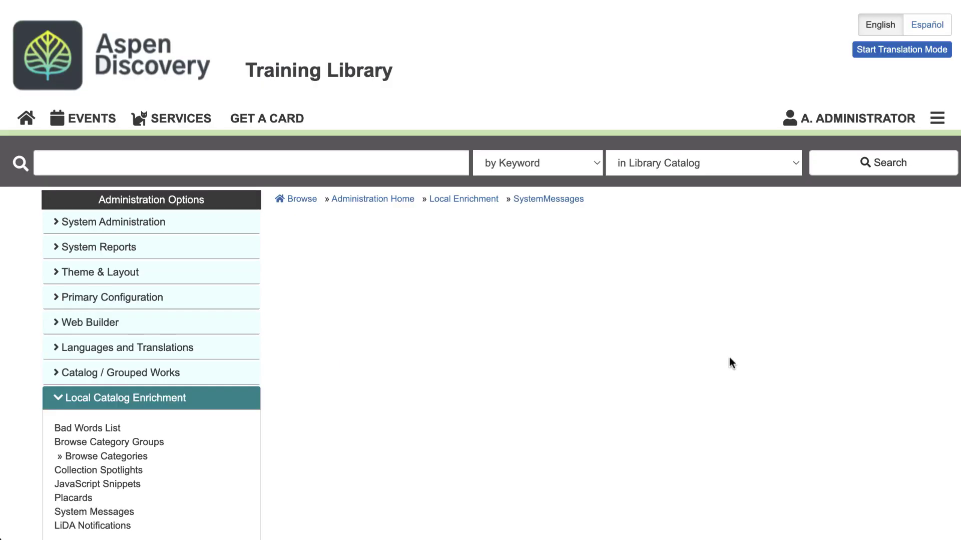
{"action": "scroll", "coordinate": [729, 358], "scroll_direction": "down", "scroll_amount": 6}
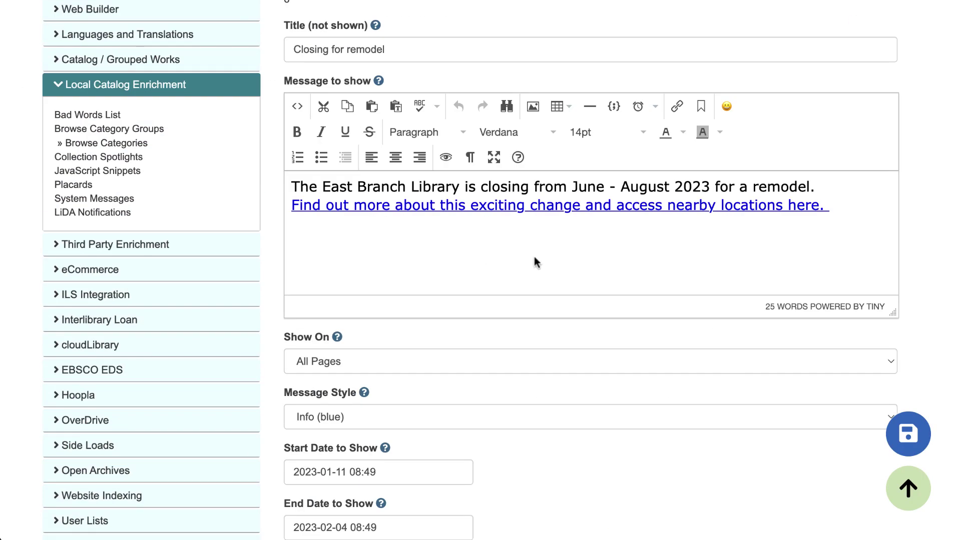
{"action": "scroll", "coordinate": [533, 257], "scroll_direction": "up", "scroll_amount": 3}
{"action": "scroll", "coordinate": [532, 286], "scroll_direction": "up", "scroll_amount": 1}
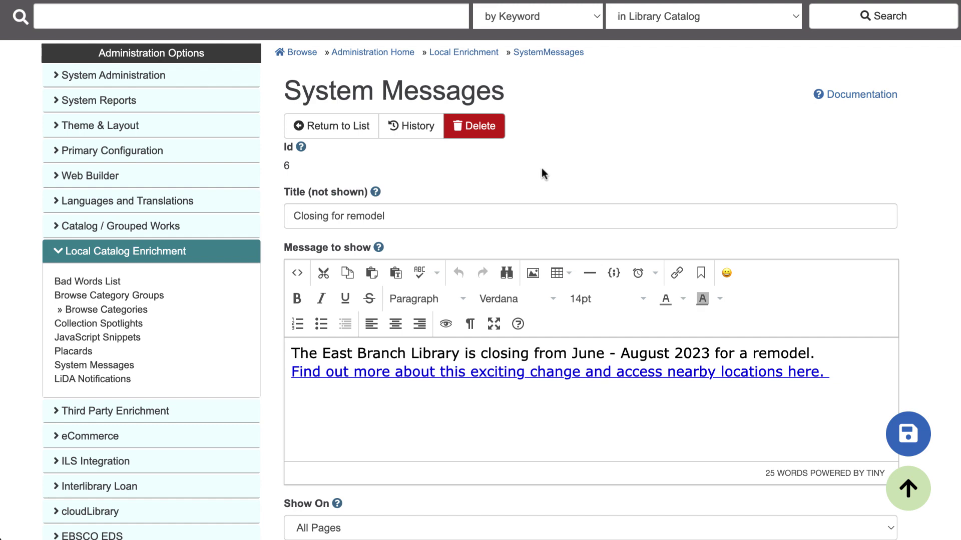